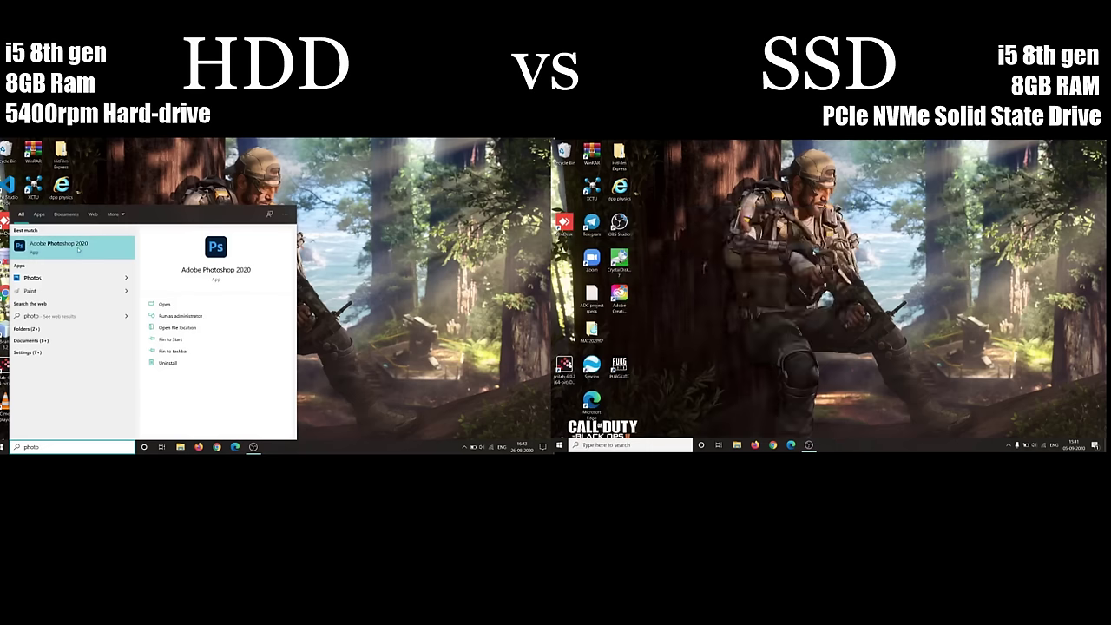
key("Return")
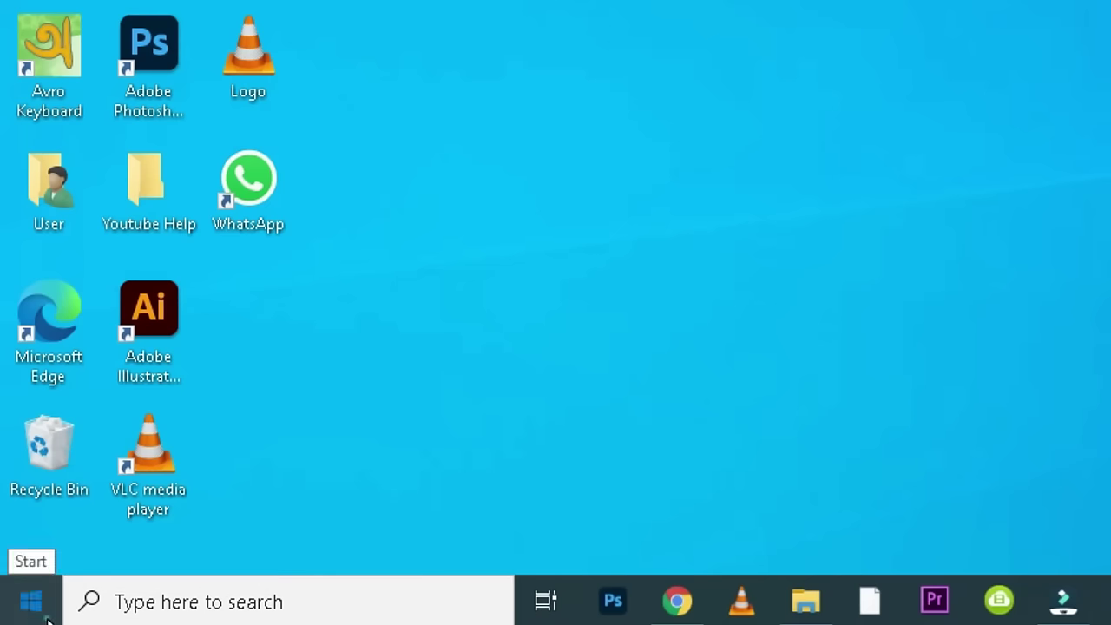
Turn on Storage Sense in the system's Storage settings
left_click(33, 603)
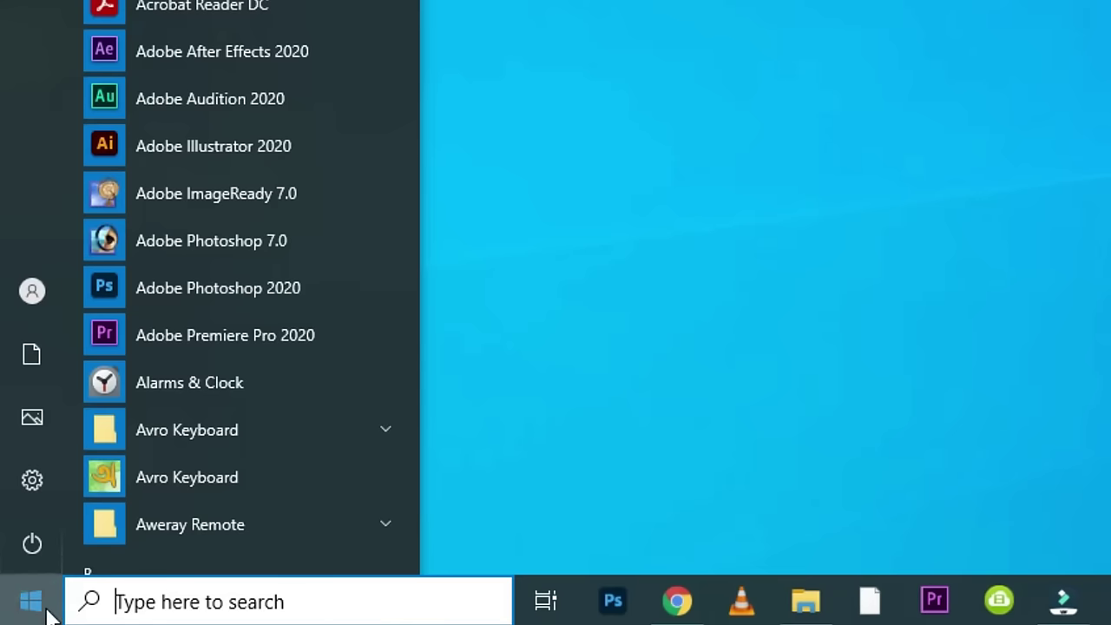
left_click(38, 482)
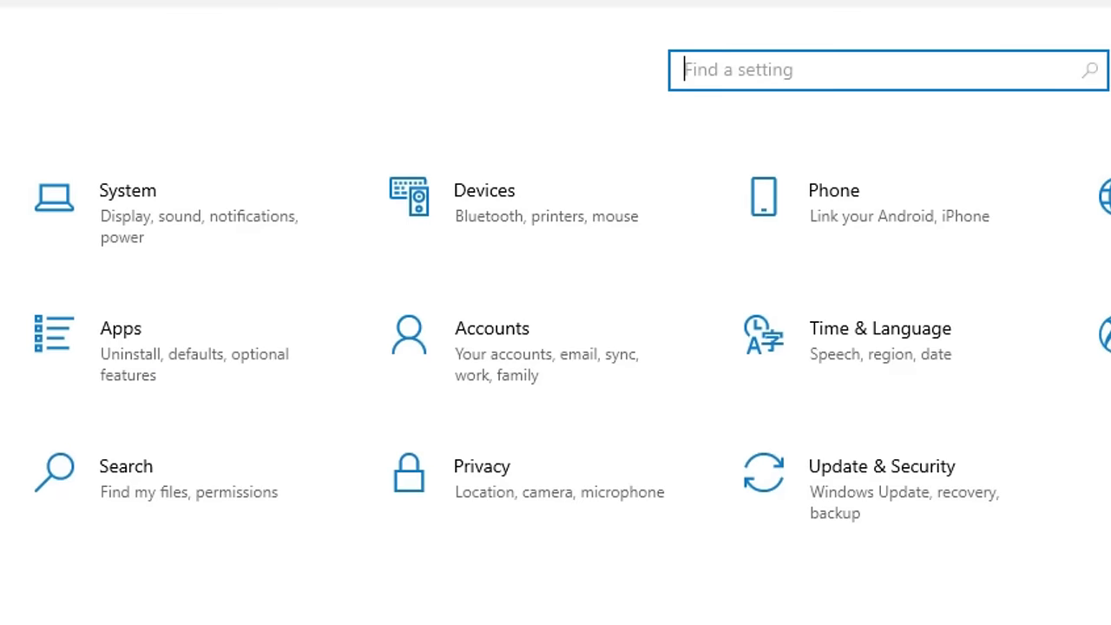
left_click(124, 233)
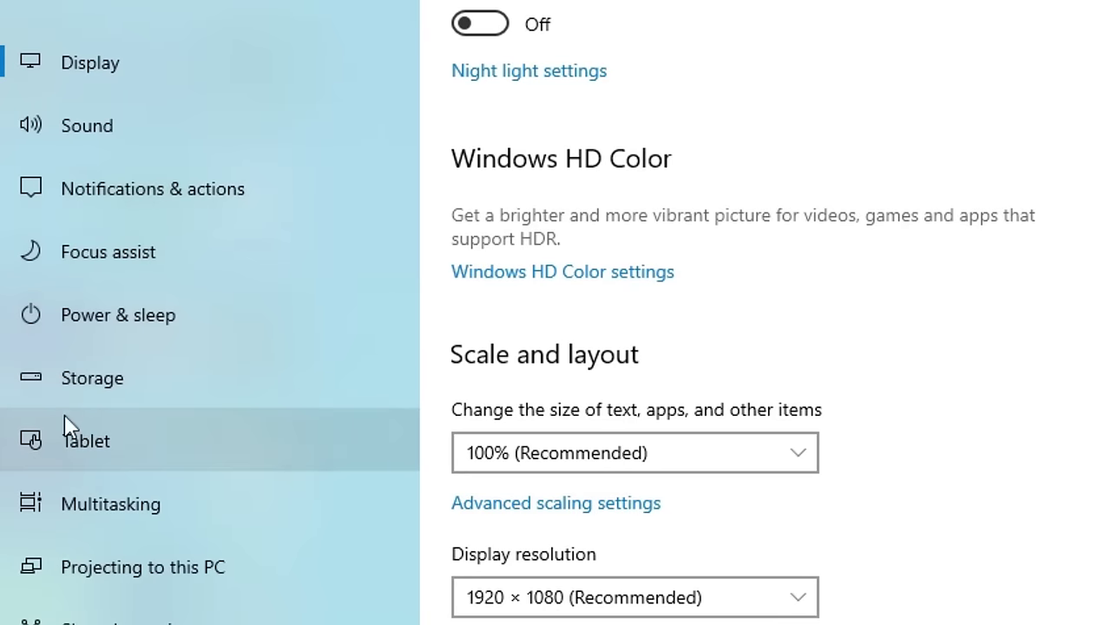
left_click(108, 386)
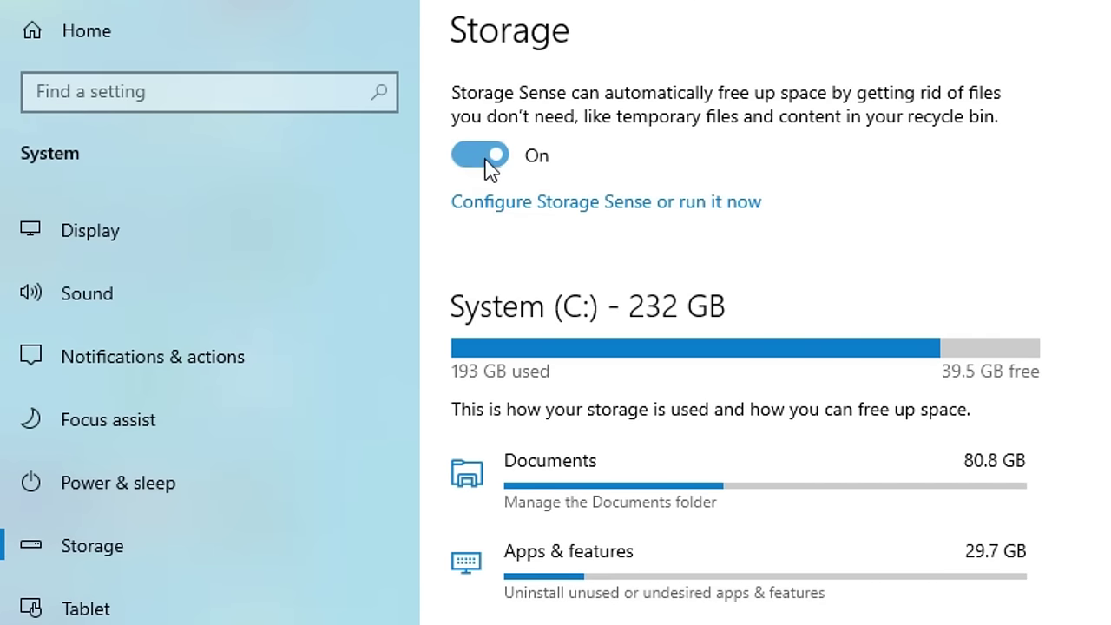
left_click(470, 166)
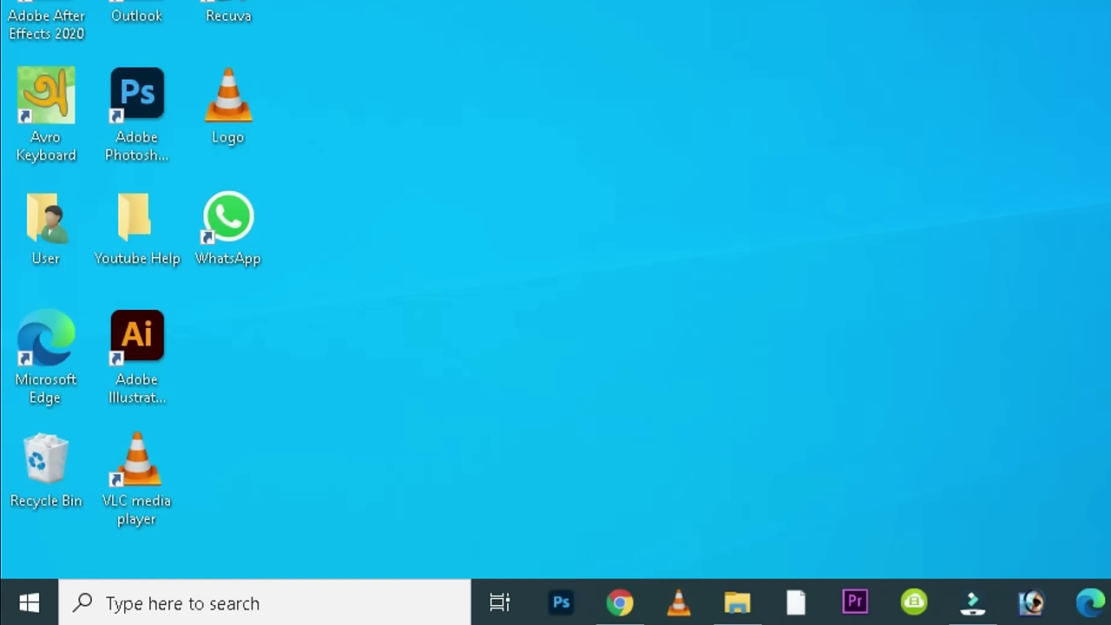
Open the Windows Temp folder with the Run command temp and grant permanent access to it
left_click(121, 604)
type("run")
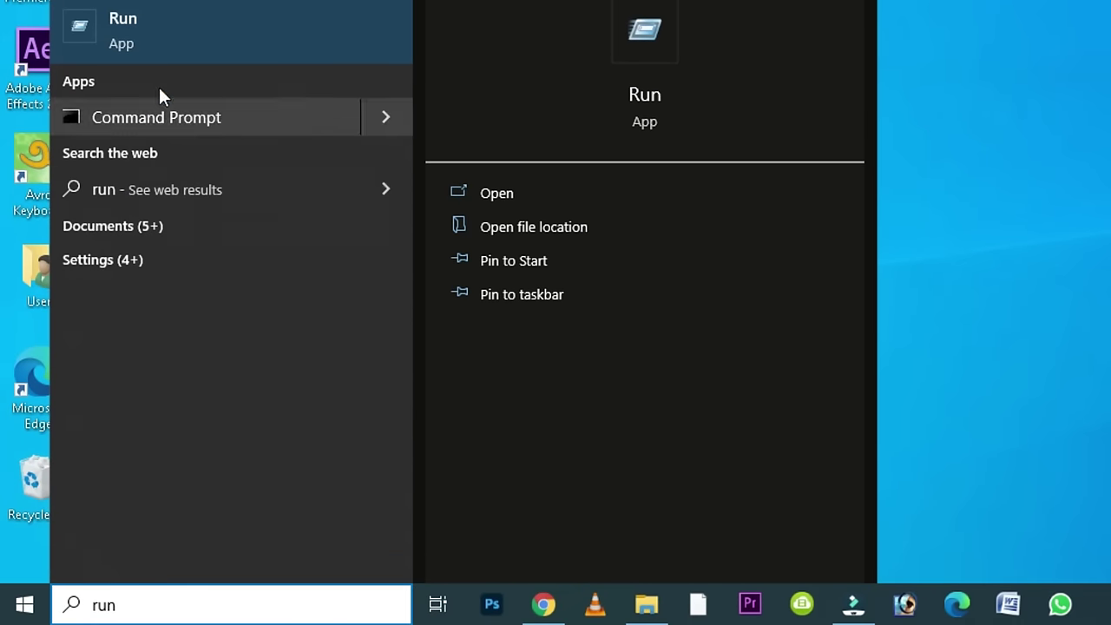
left_click(198, 38)
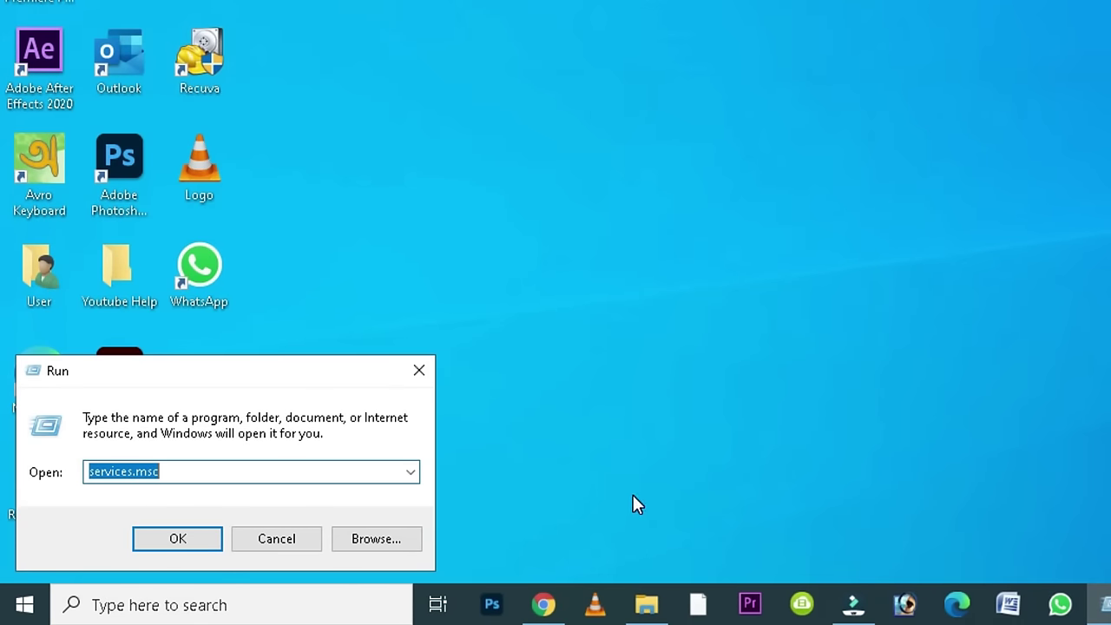
type("temp")
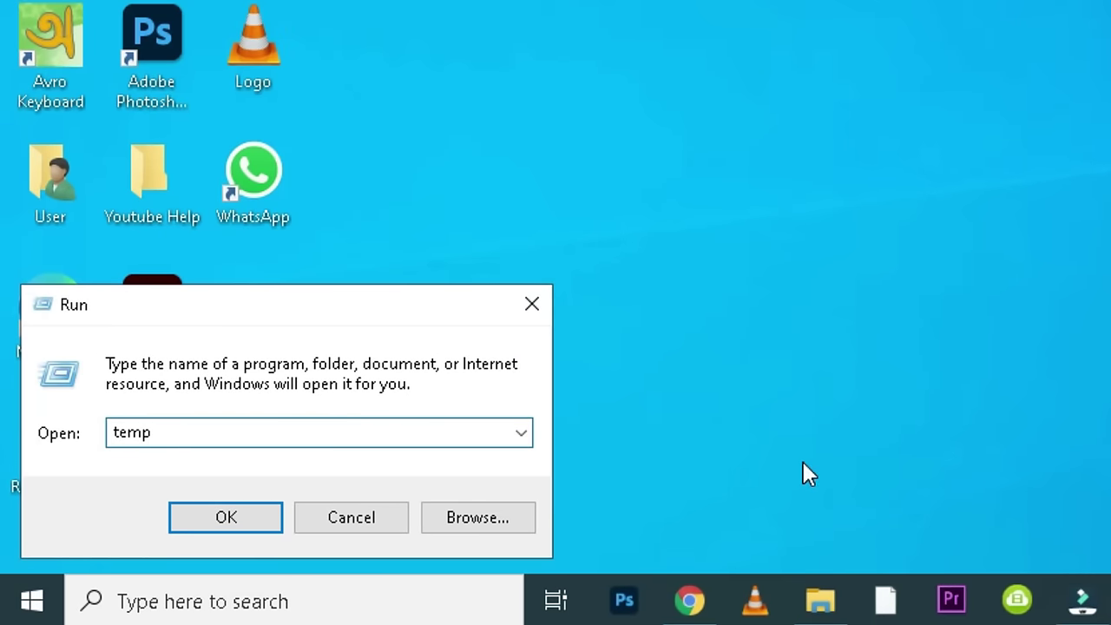
left_click(246, 525)
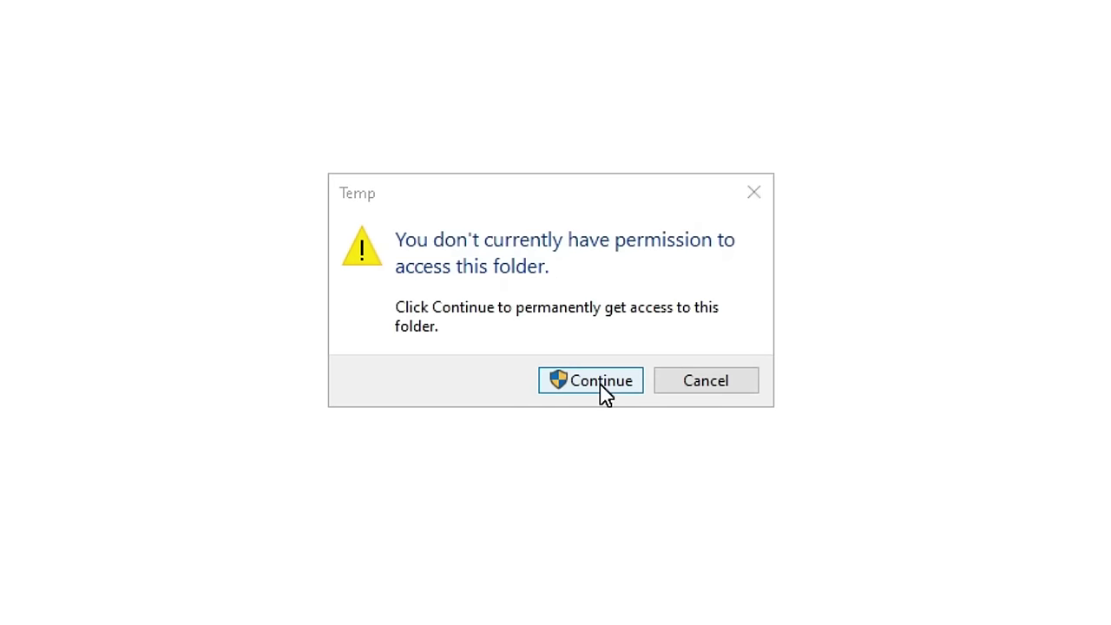
left_click(604, 391)
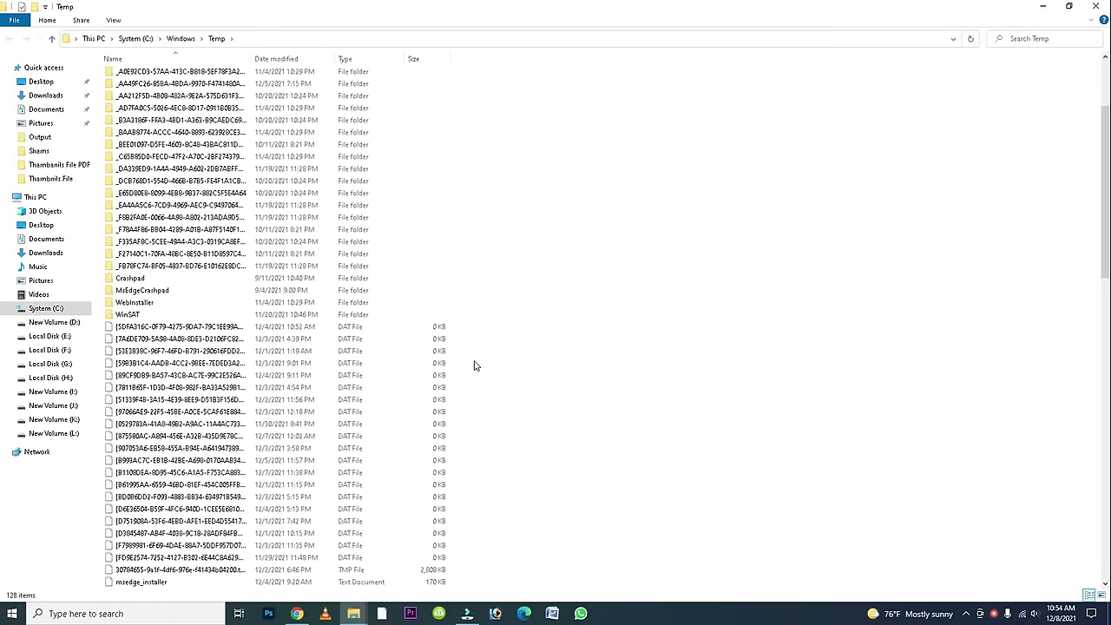
Delete all items in the Windows Temp folder with administrator permission, cancel at the file in use, and close the folder
scroll(474, 366, "down", 20)
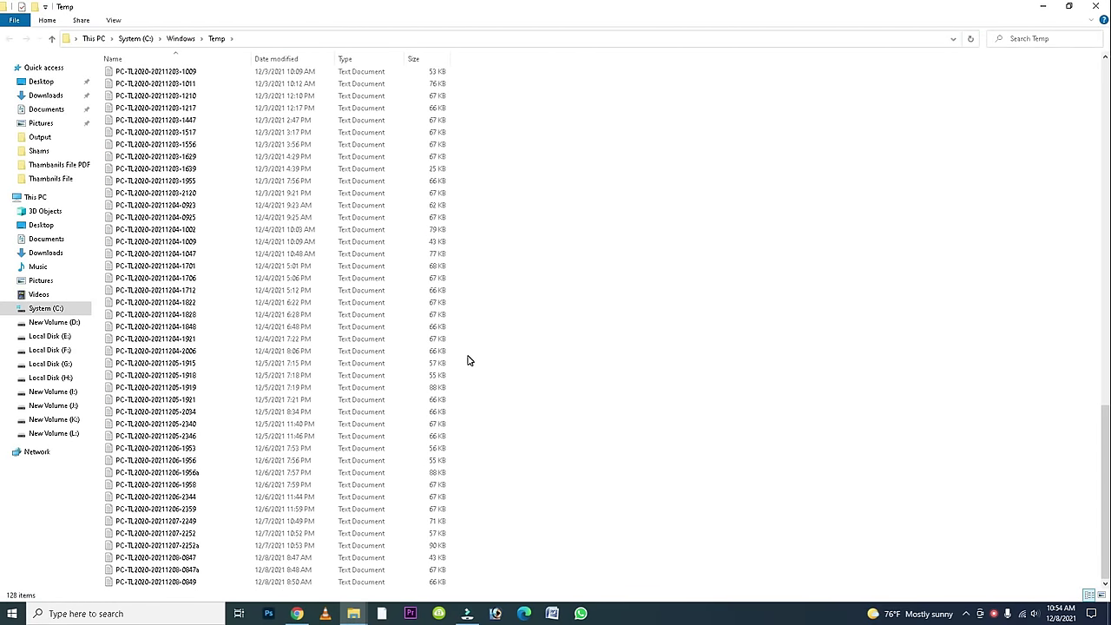
scroll(467, 359, "up", 20)
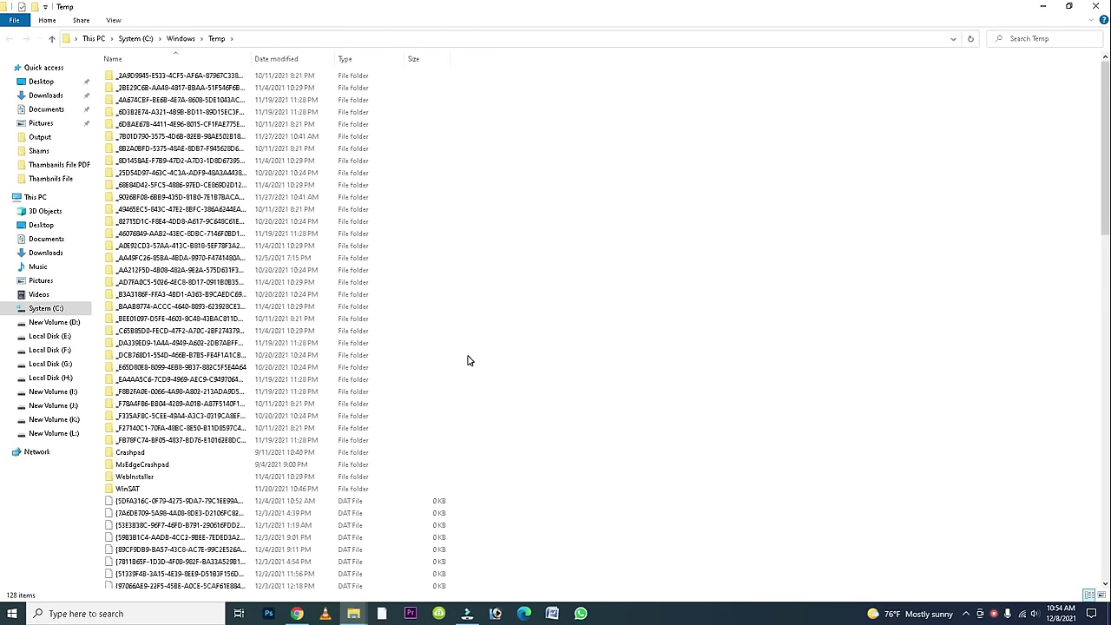
key("ctrl+a")
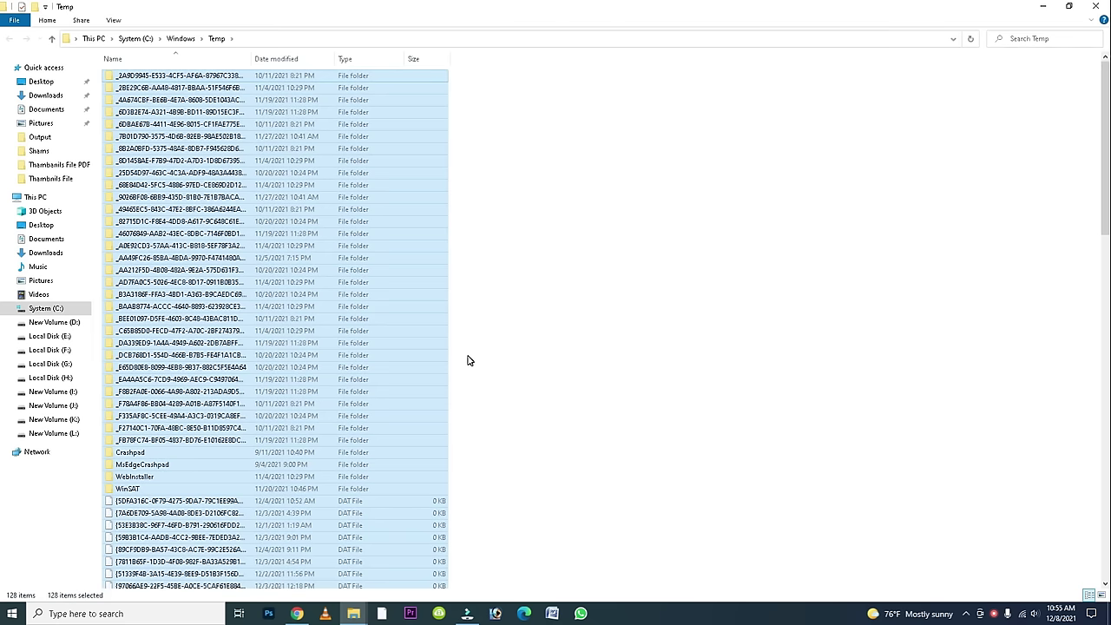
key("Delete")
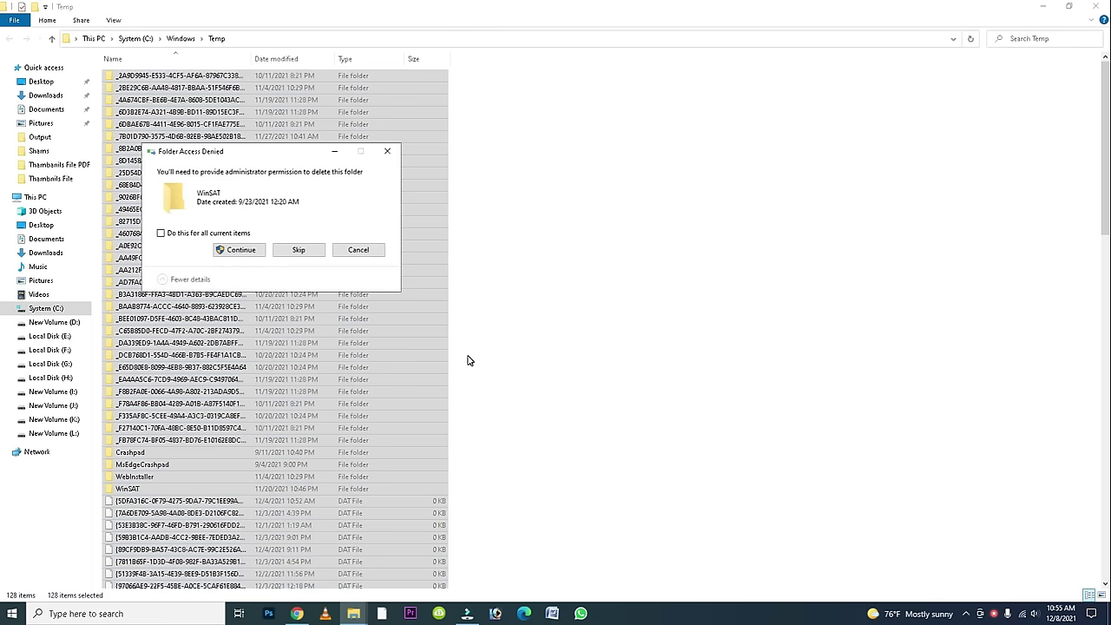
left_click(251, 252)
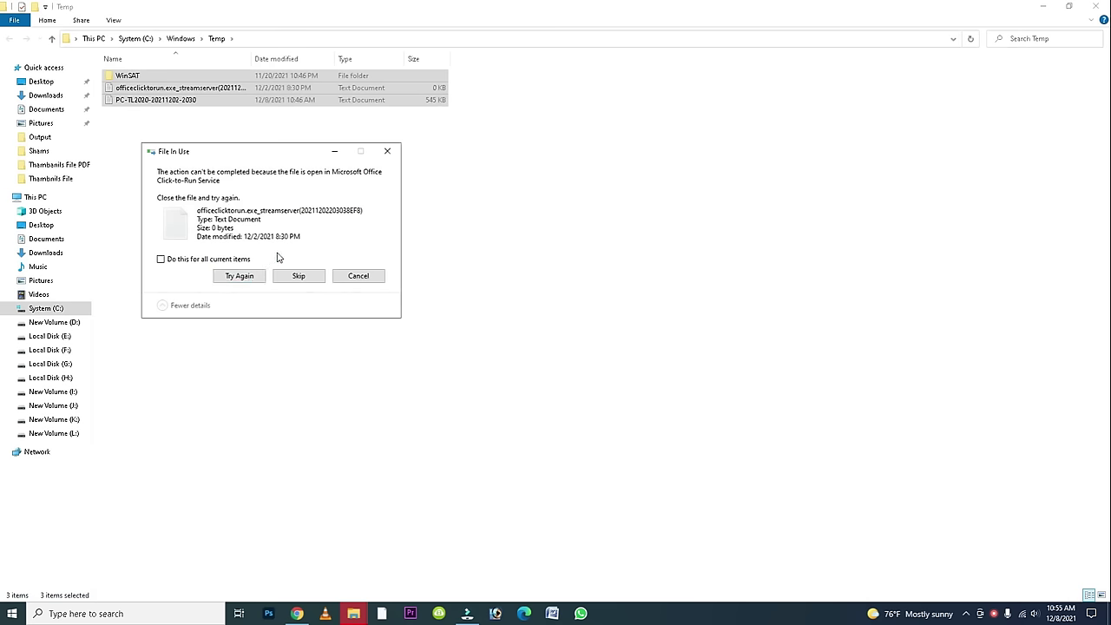
left_click(387, 151)
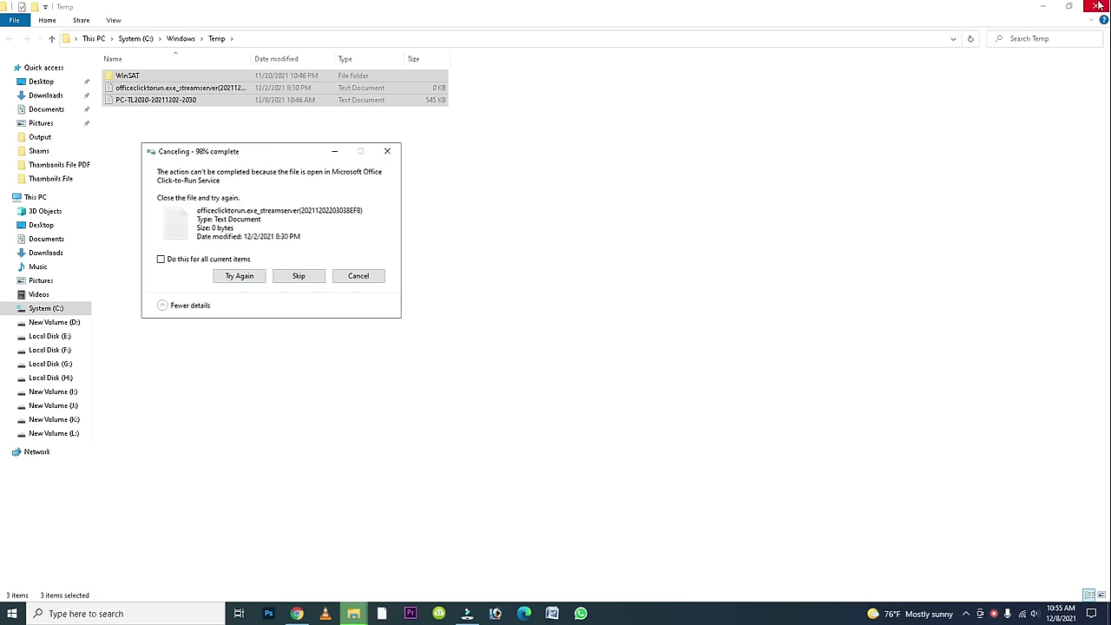
left_click(1098, 5)
left_click(387, 151)
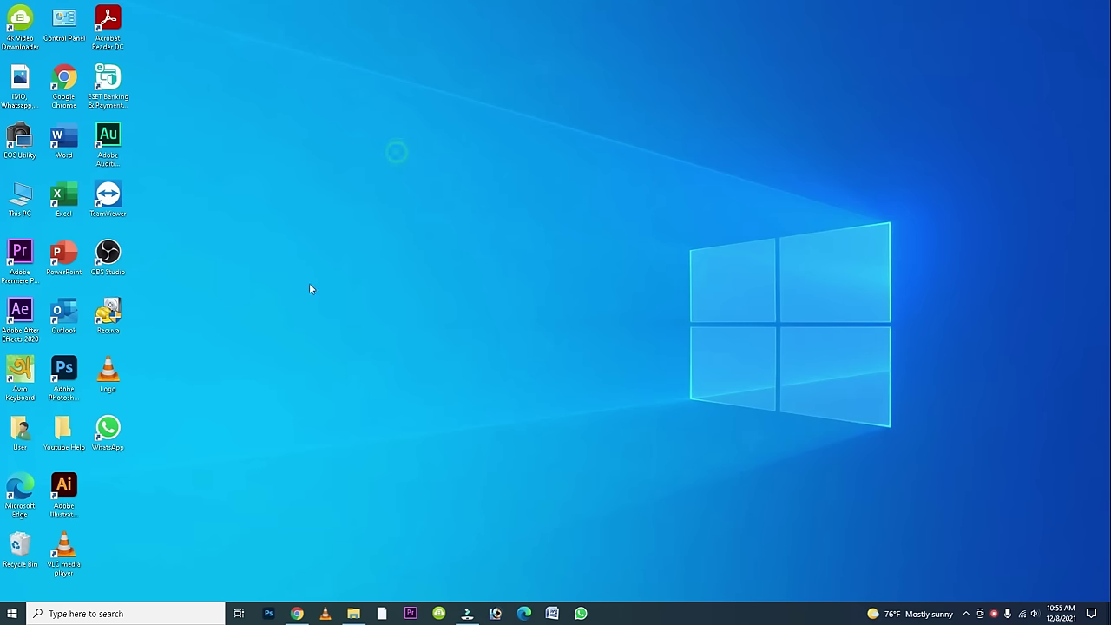
Open the user's temporary files folder with the Run command %temp%
left_click(55, 607)
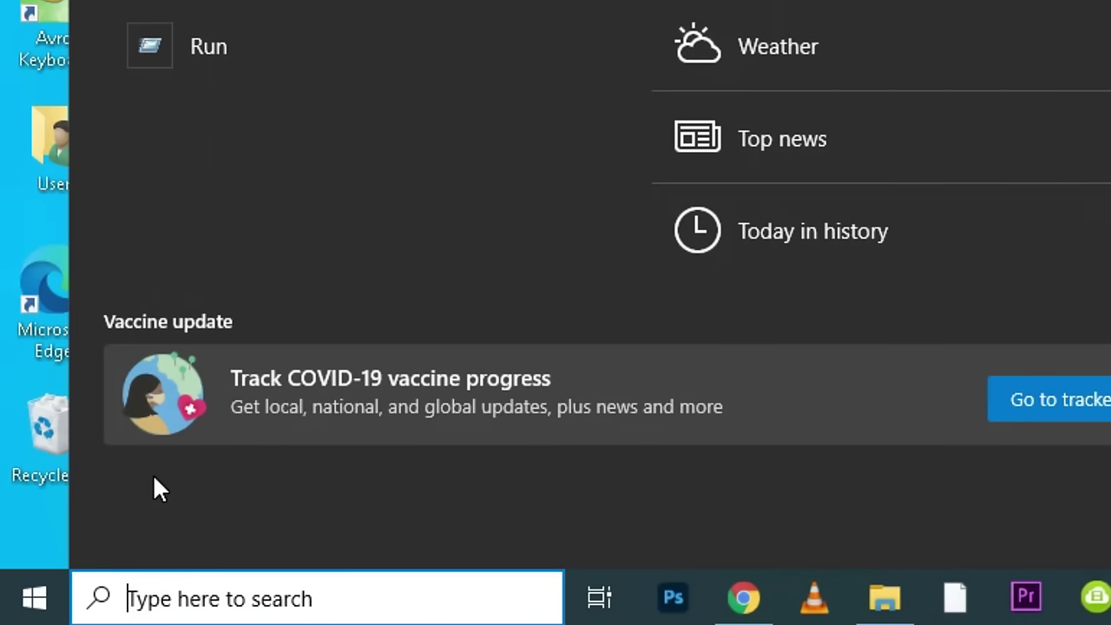
type("r")
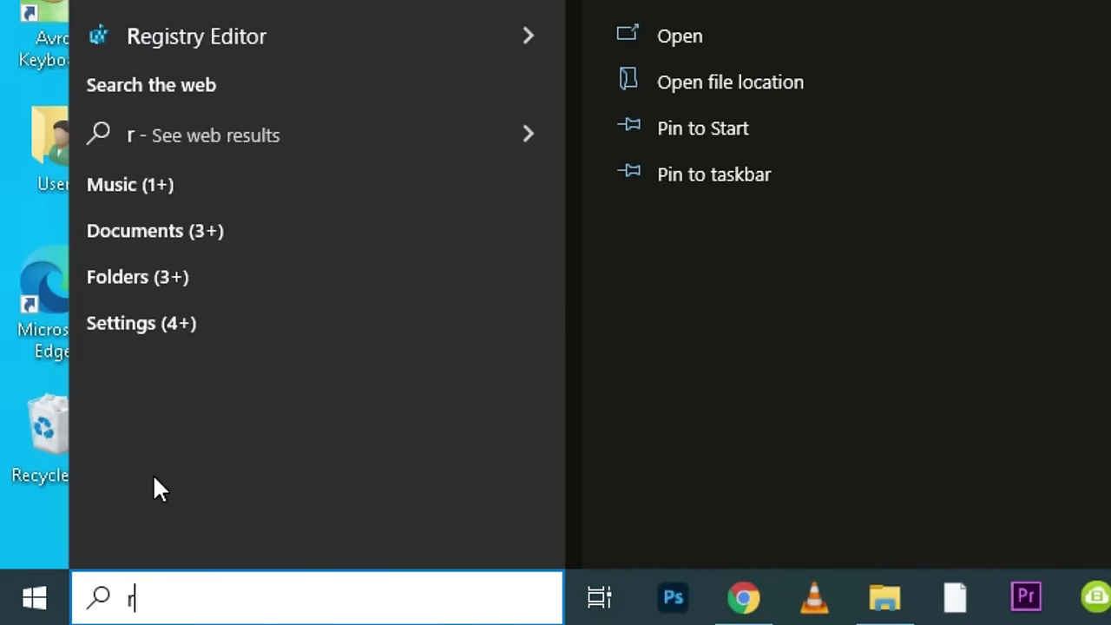
key("super+r")
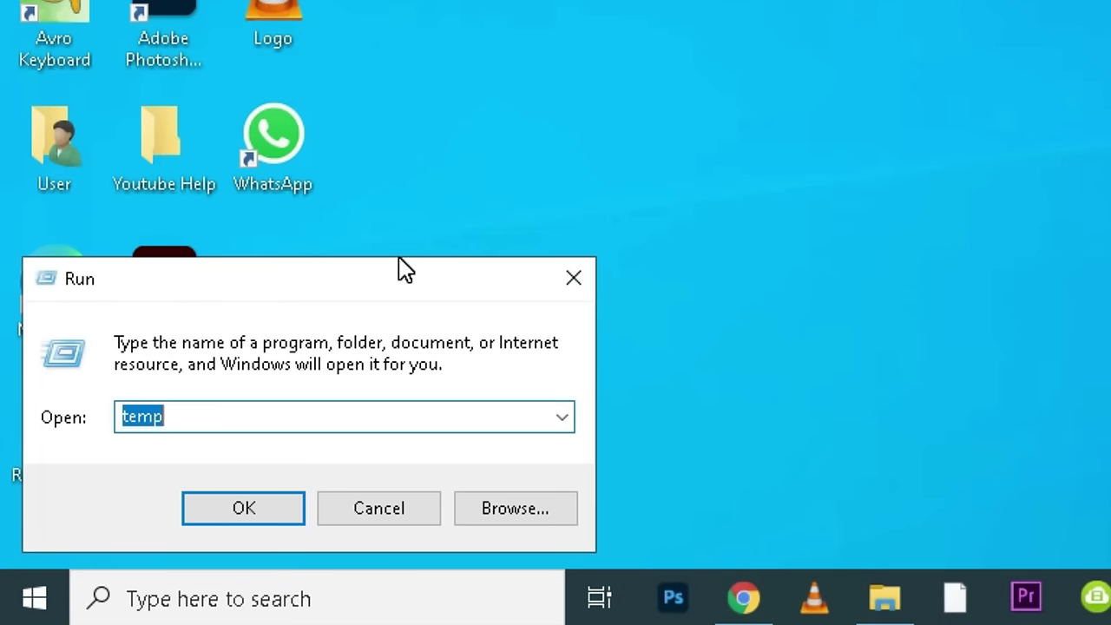
type("%")
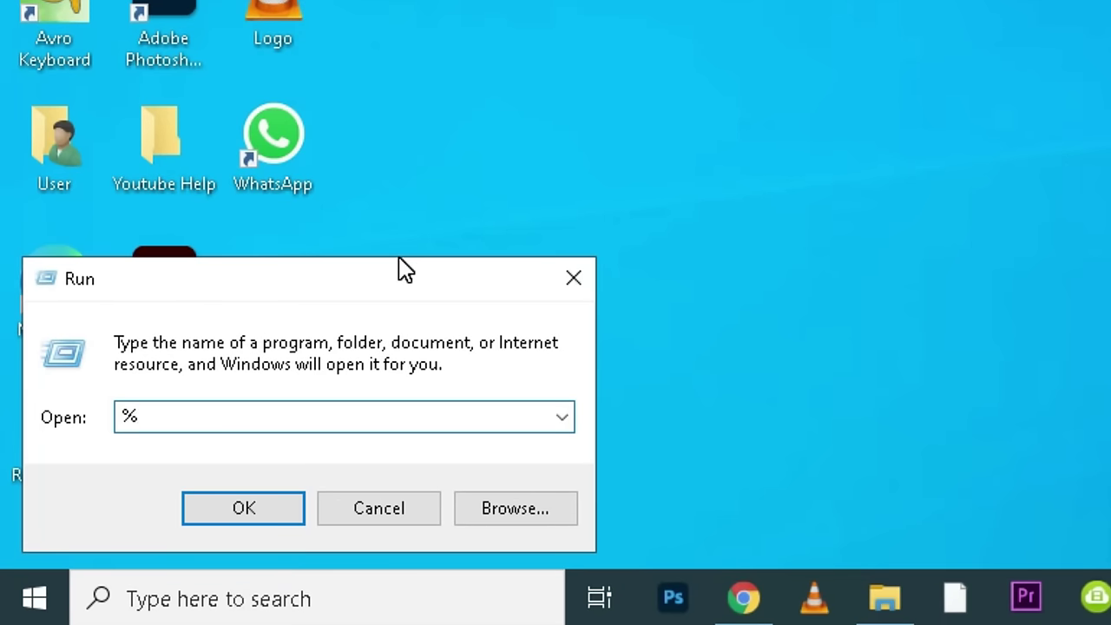
type("temp%")
key("Return")
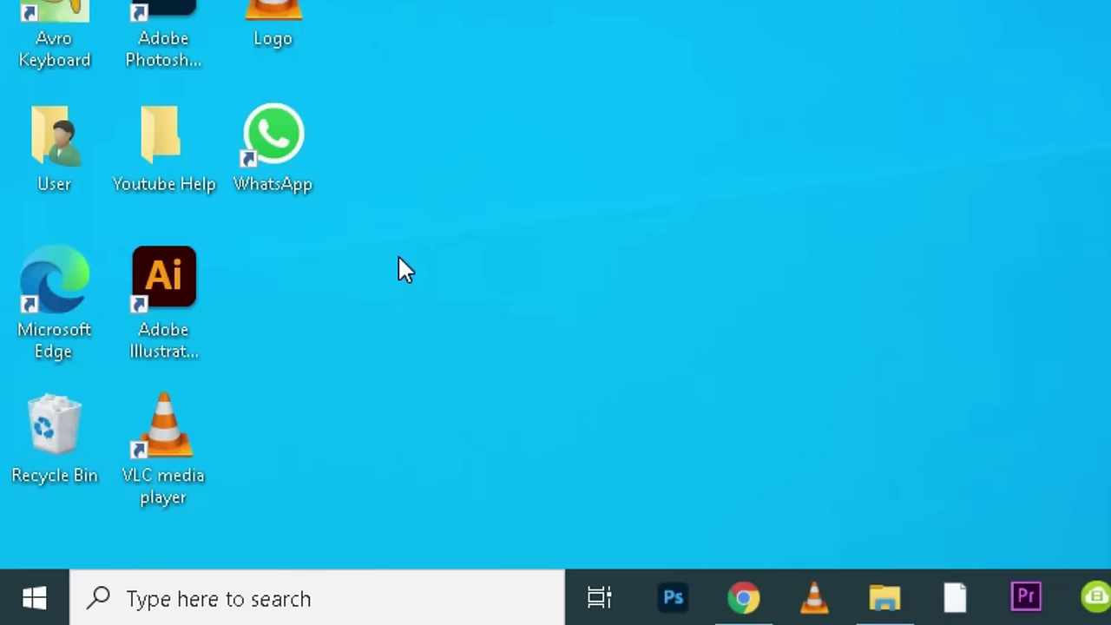
Delete all items in the user's temporary files folder, granting administrator permission for the WinSAT folder
scroll(1099, 37, "down", 20)
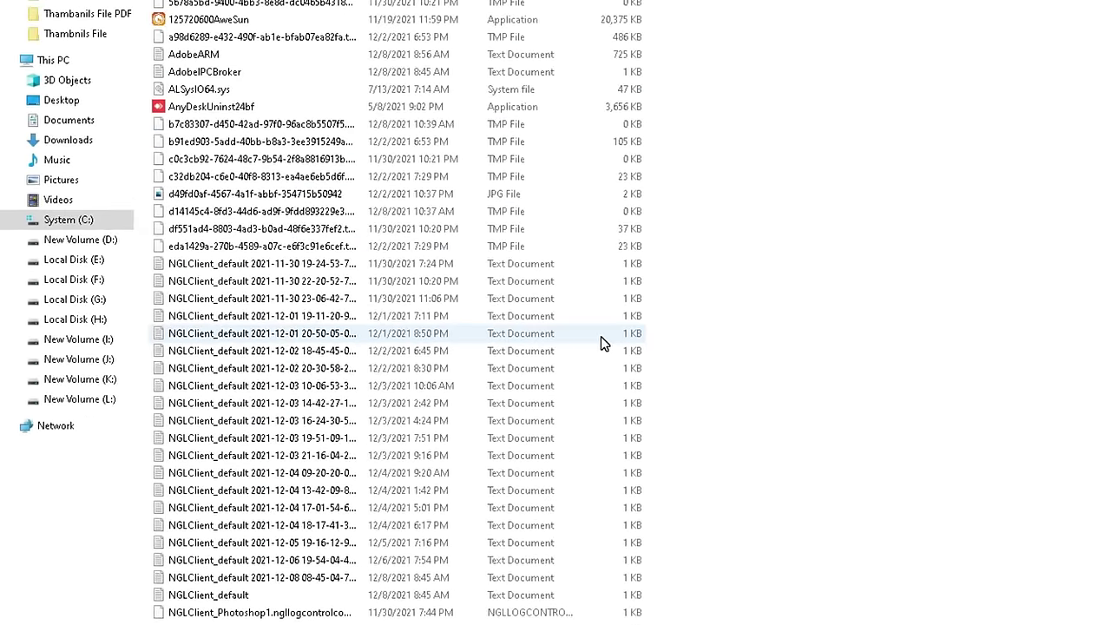
key("ctrl+a")
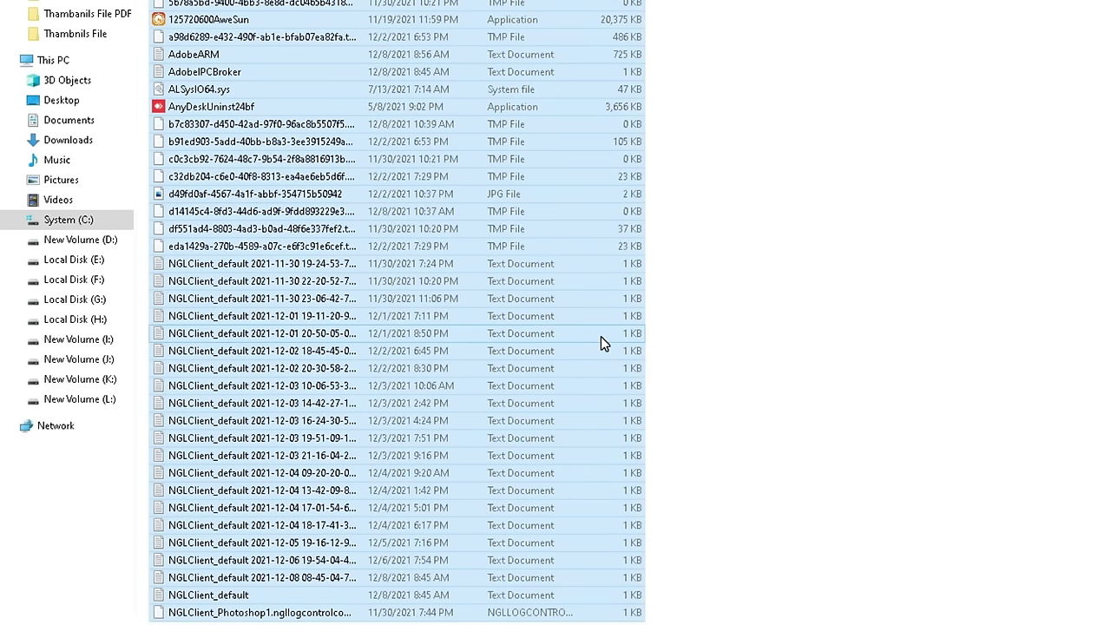
key("Delete")
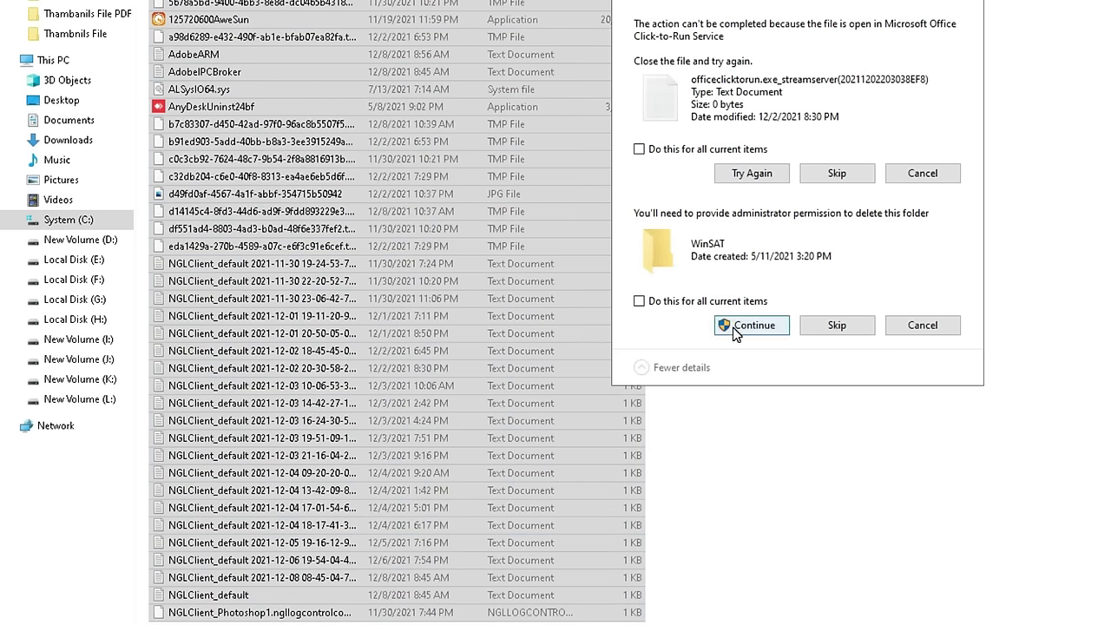
left_click(738, 327)
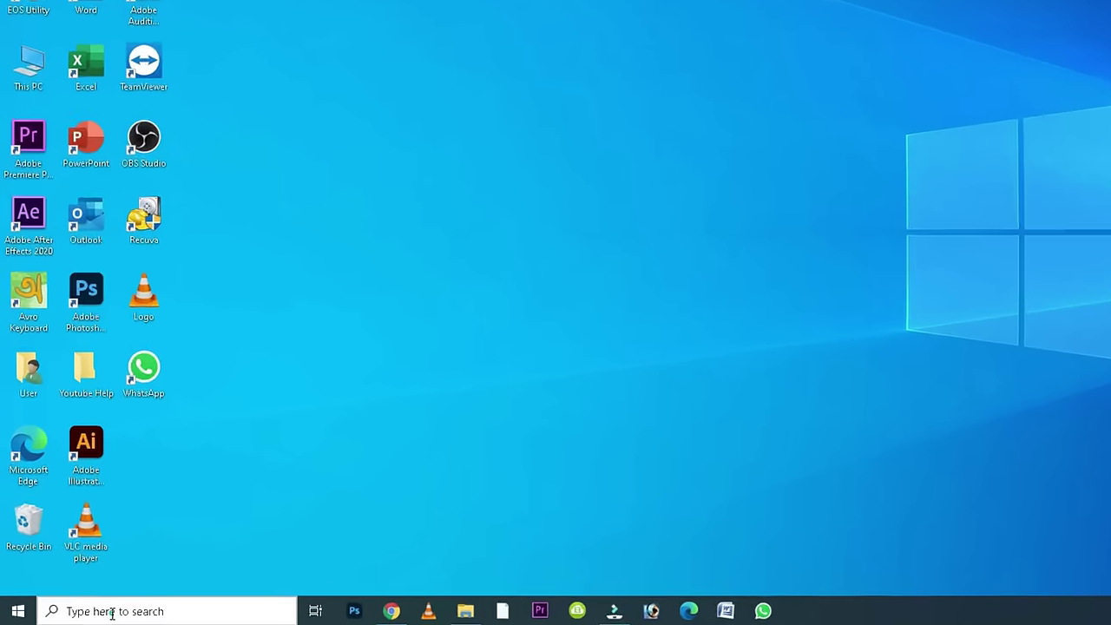
Run Disk Cleanup on the System (C:) drive with the preselected file categories
left_click(91, 608)
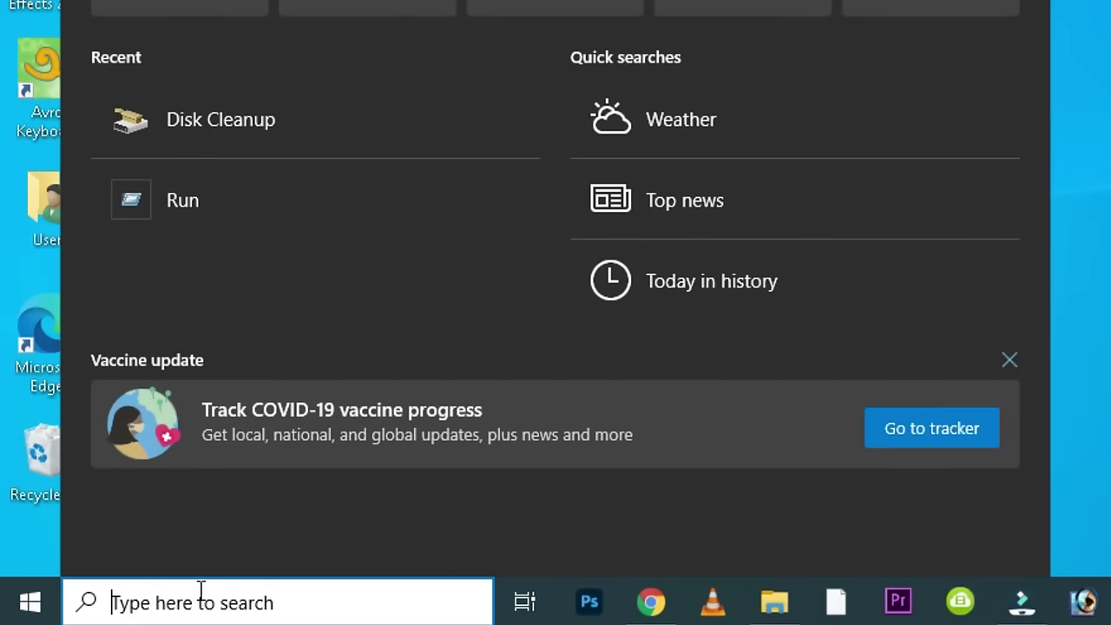
type("disk c")
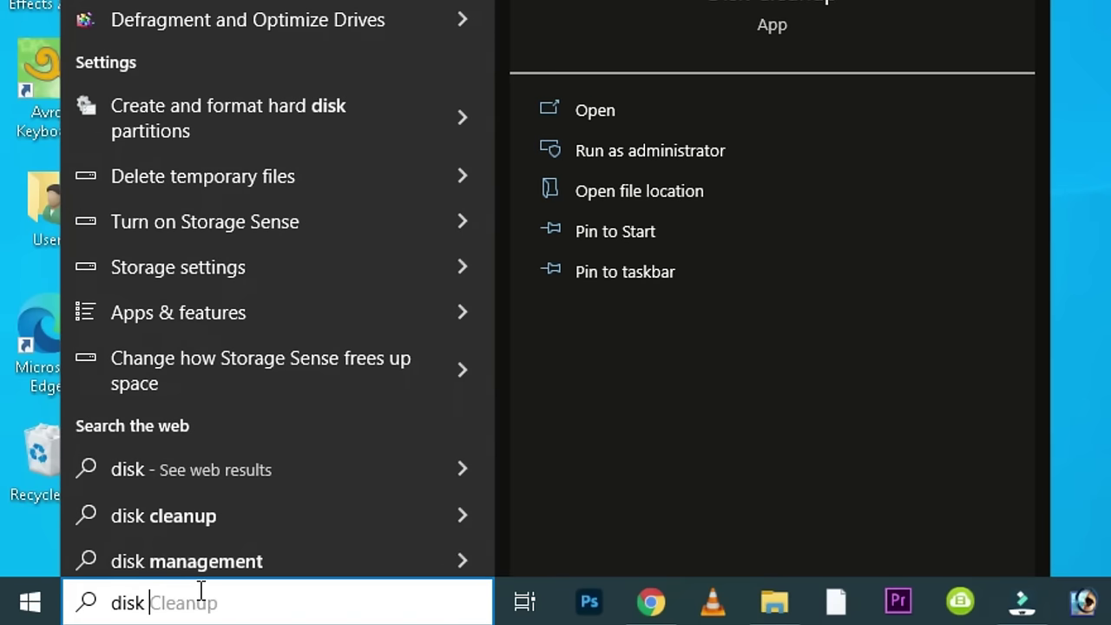
type("leanup")
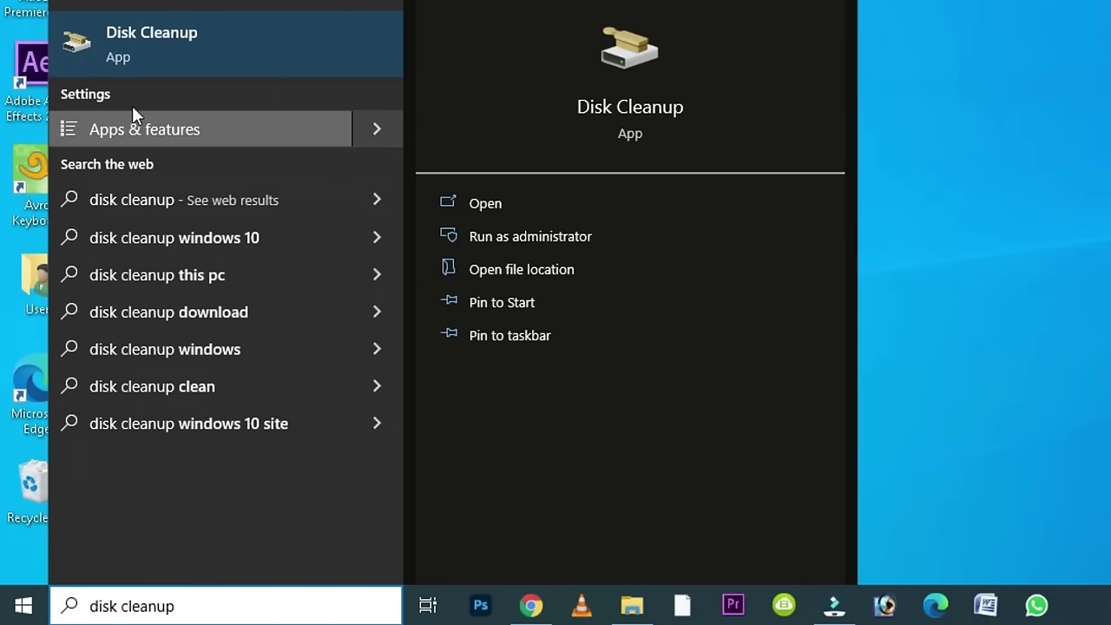
left_click(163, 57)
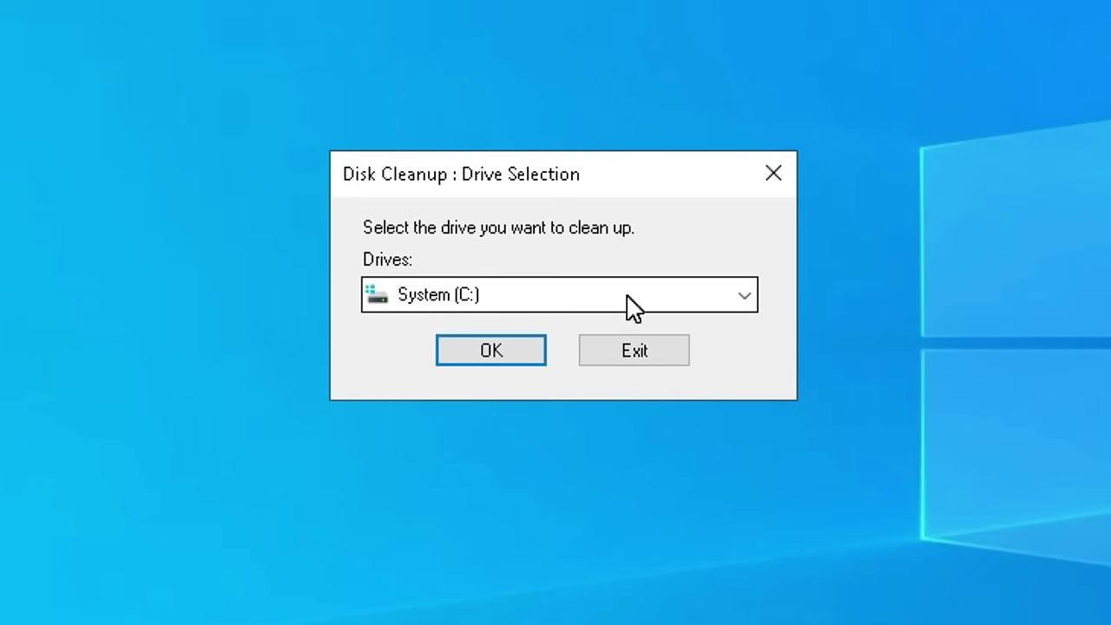
left_click(492, 351)
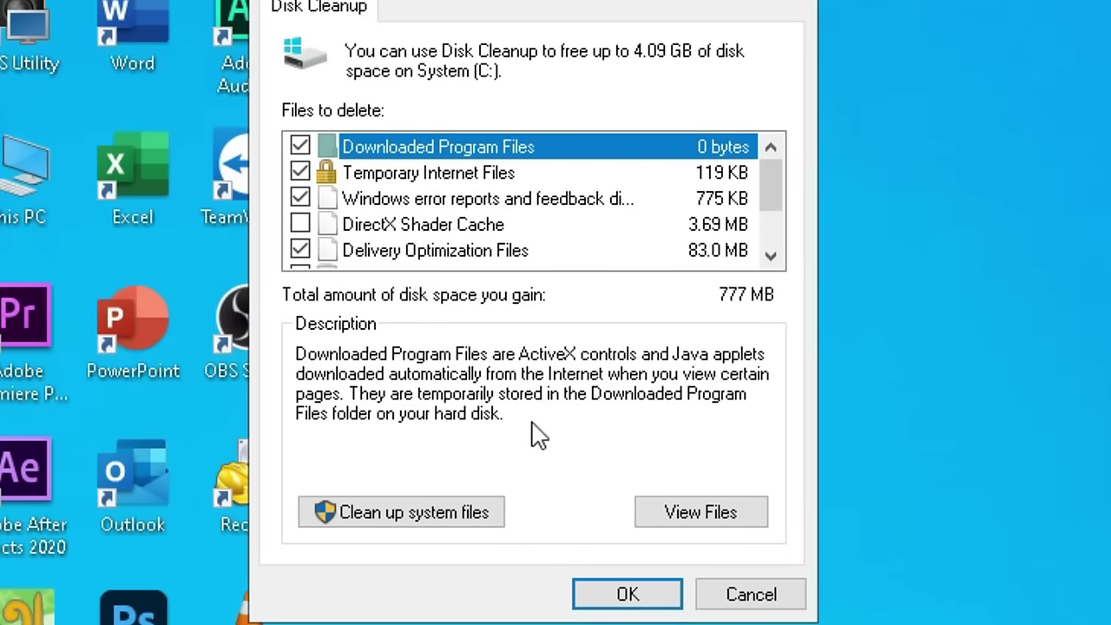
left_click(624, 599)
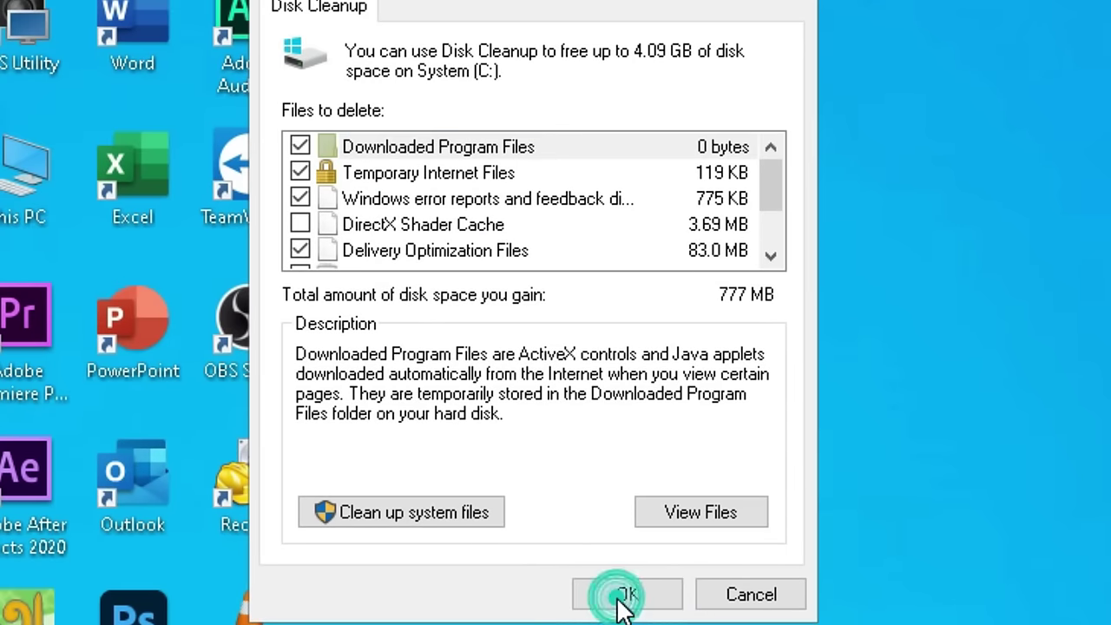